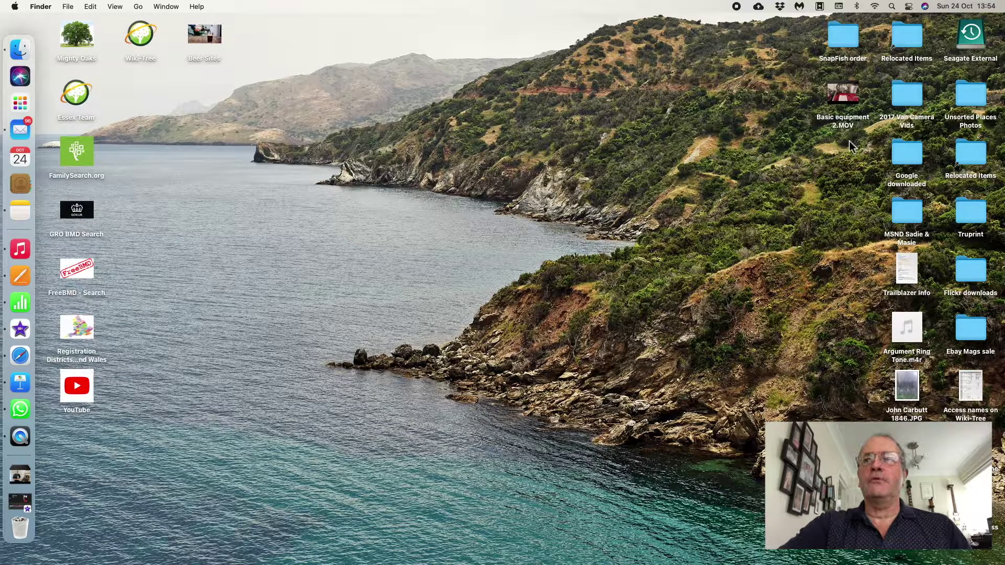
- Open the video Basic equipment 2.MOV from the desktop and move its player window fully into view
double_click(839, 97)
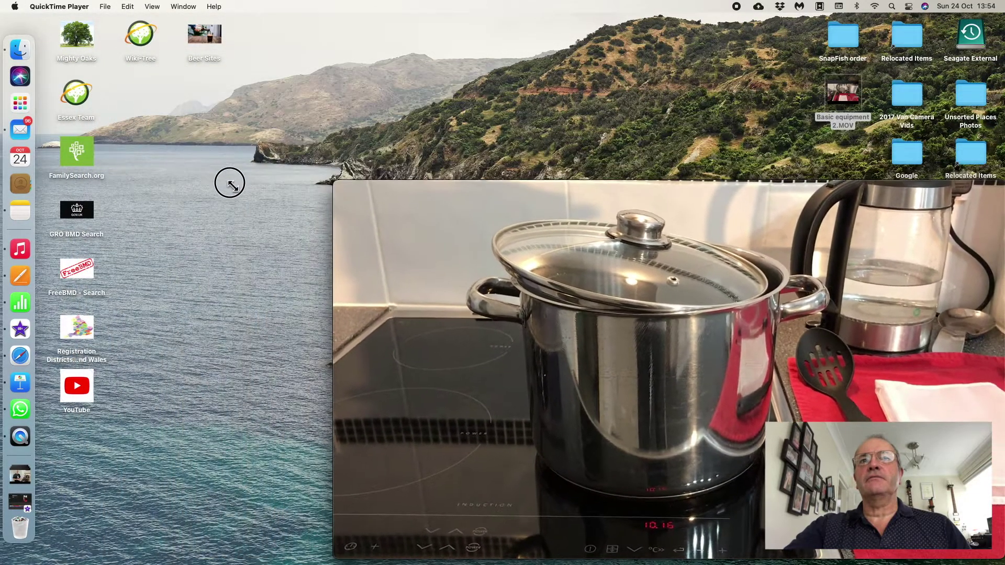
drag(692, 209, 529, 97)
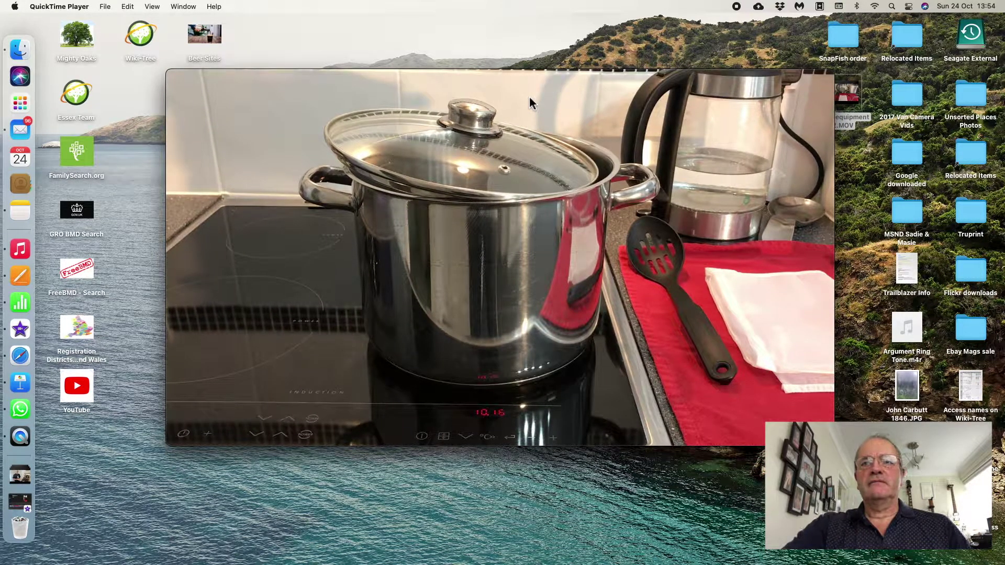
mouse_move(529, 99)
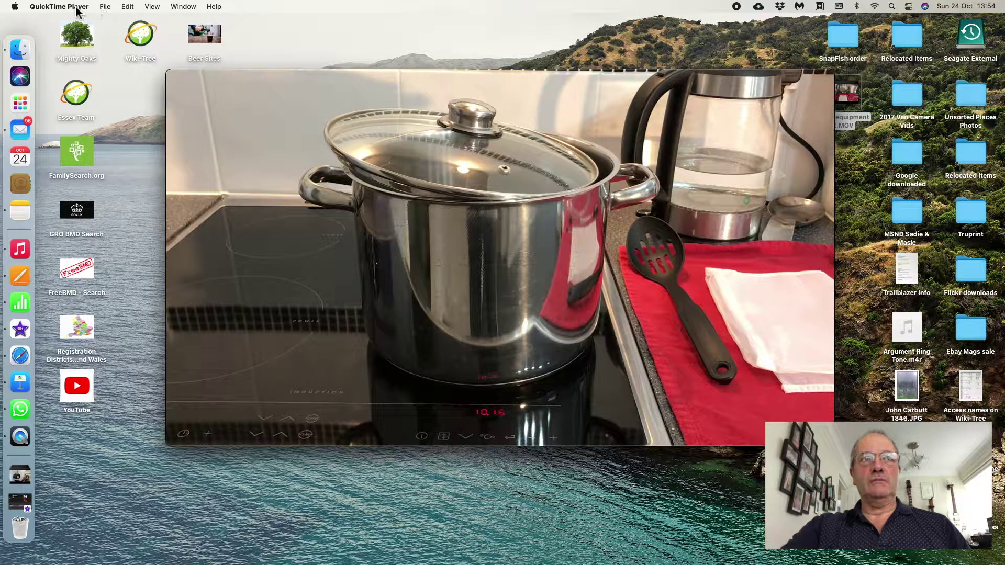
- Start trimming the video and move the trim start slightly inward from the beginning of the clip
click(106, 7)
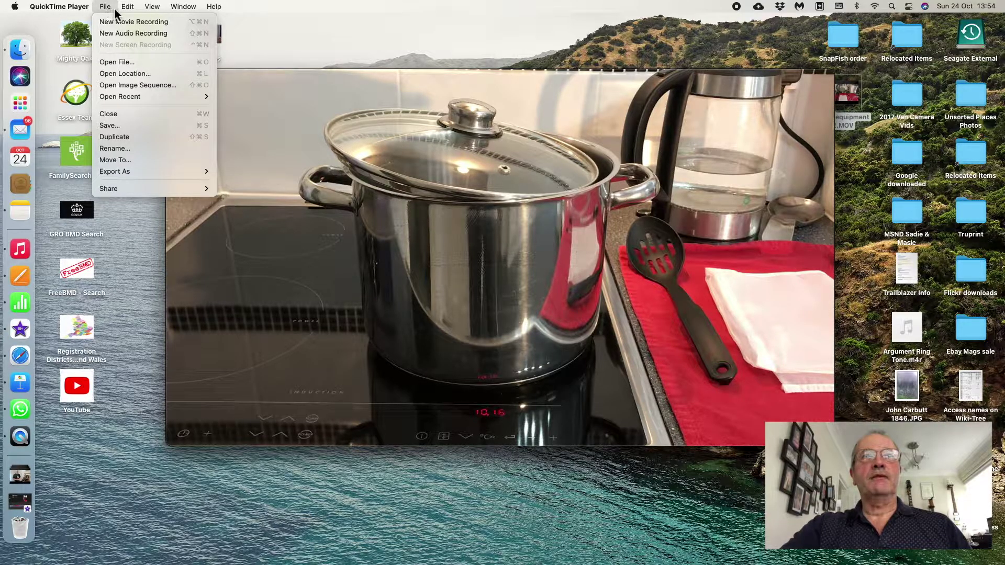
mouse_move(128, 8)
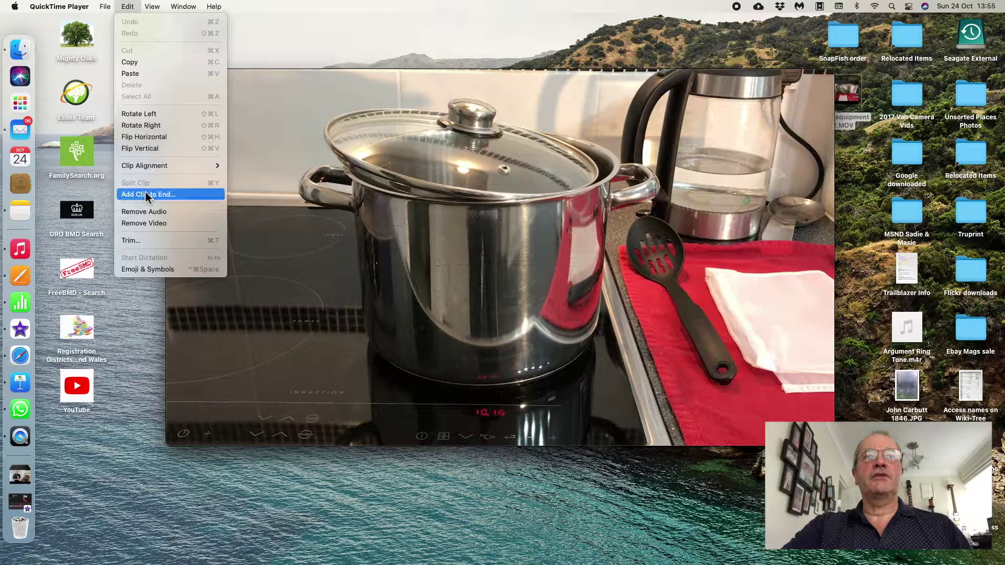
click(144, 241)
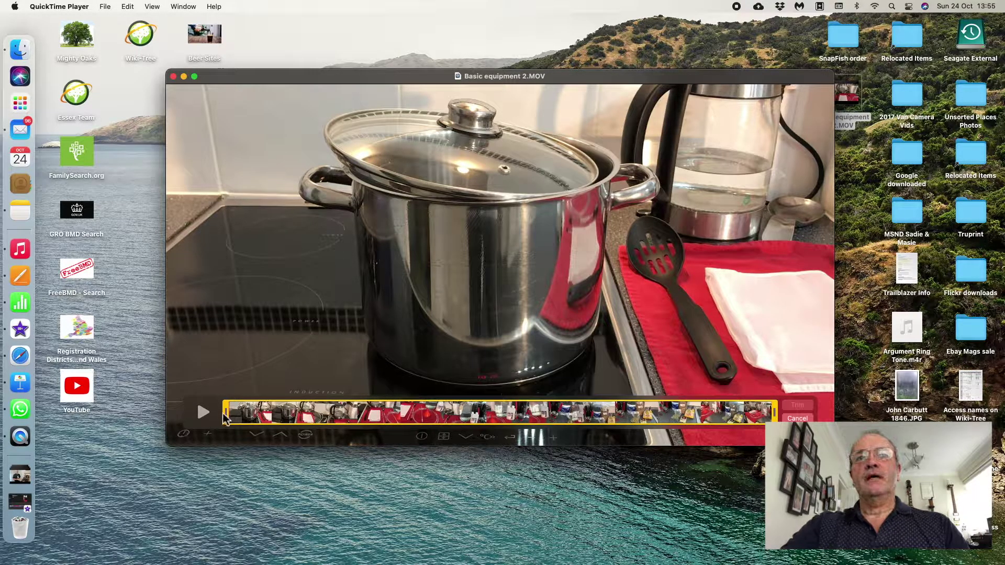
mouse_move(227, 419)
mouse_down()
mouse_move(246, 418)
mouse_move(230, 419)
mouse_up()
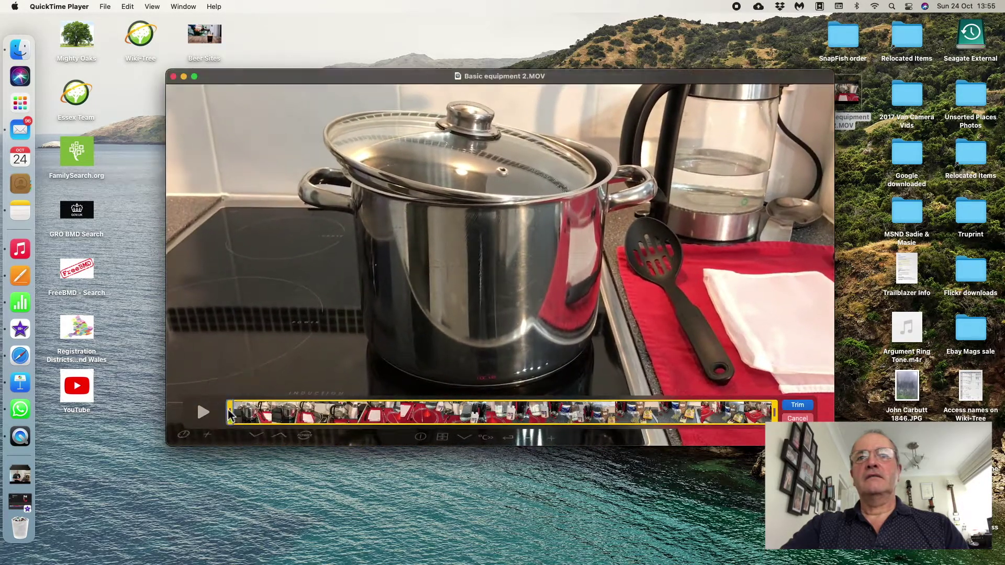
mouse_move(775, 416)
mouse_down()
mouse_move(699, 416)
mouse_move(777, 415)
mouse_up()
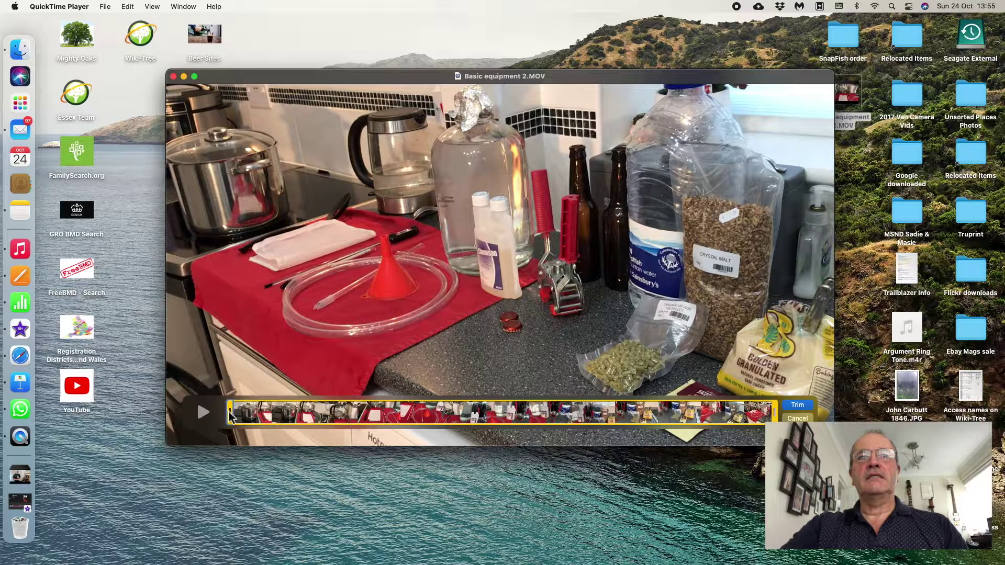
drag(230, 414, 232, 414)
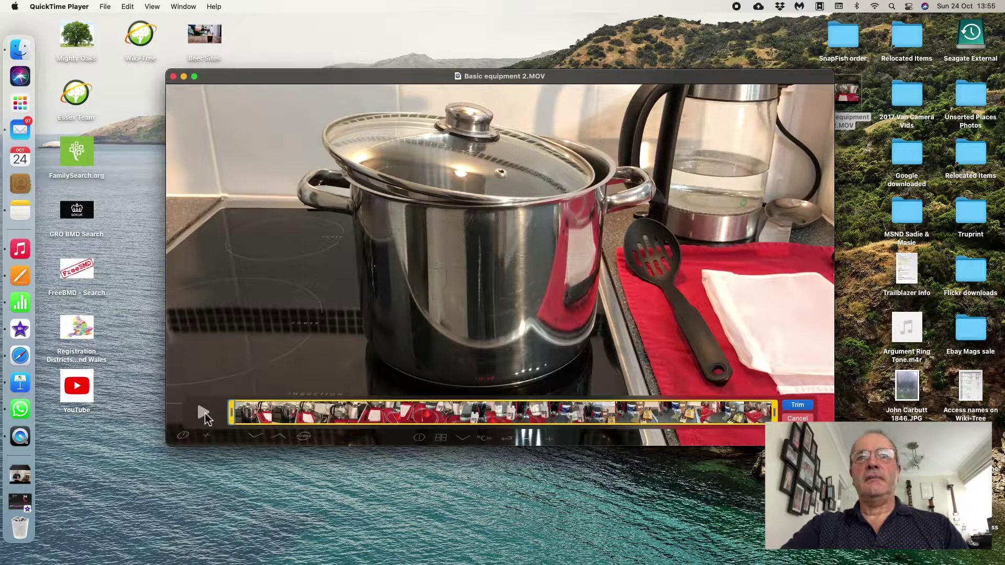
- Move the trim start forward past the pot to the glass kettle shot and apply the trim
click(204, 413)
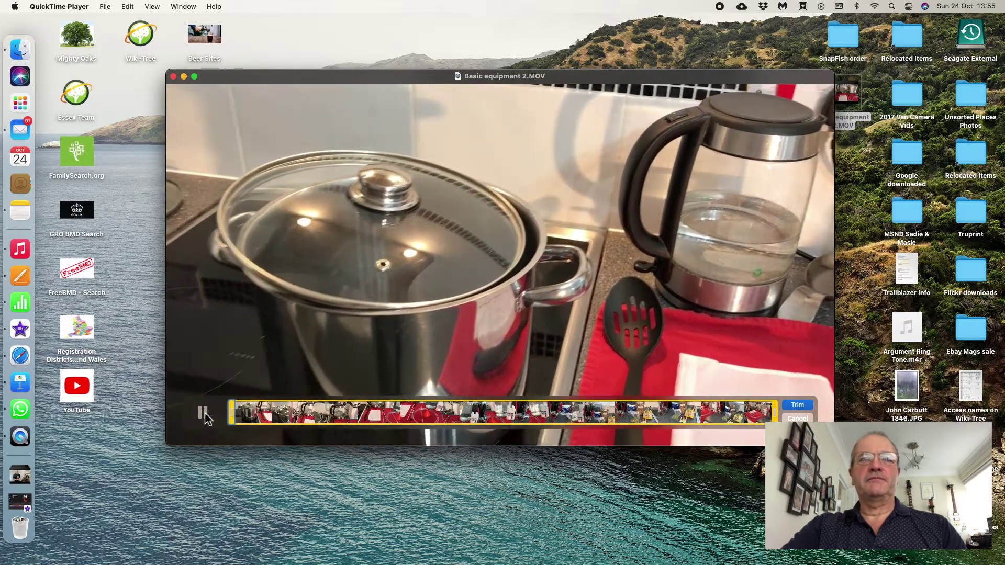
click(203, 413)
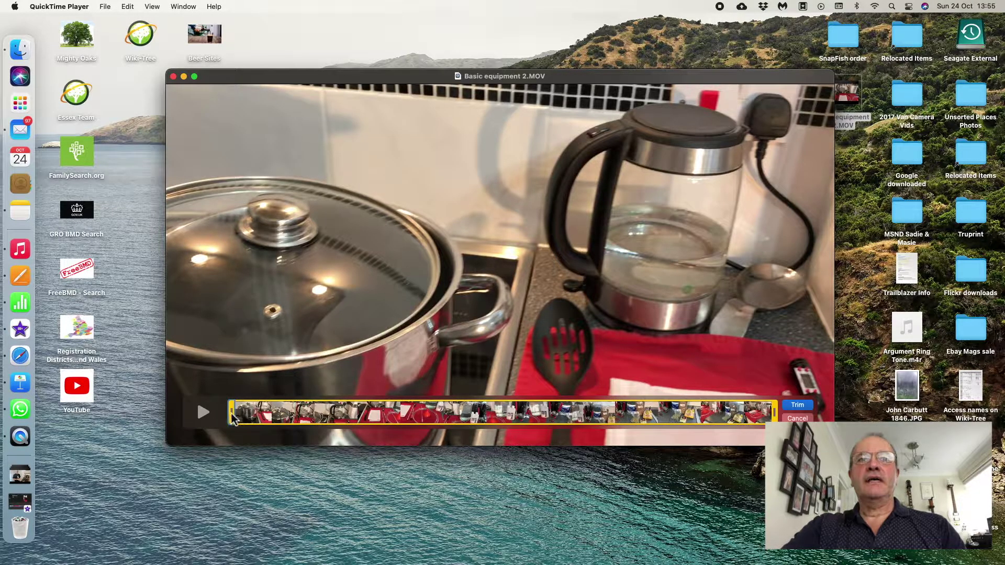
drag(234, 417, 321, 422)
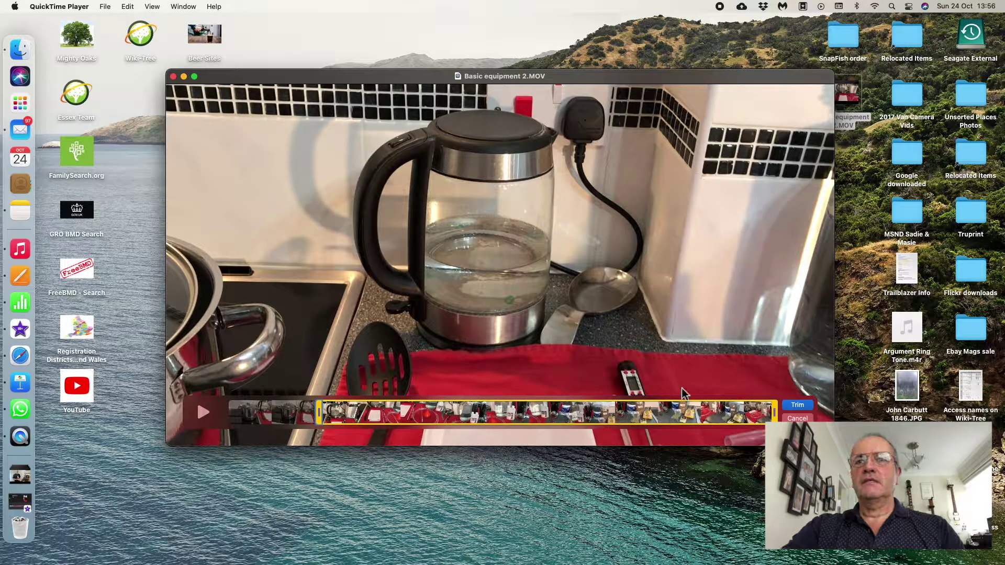
click(798, 407)
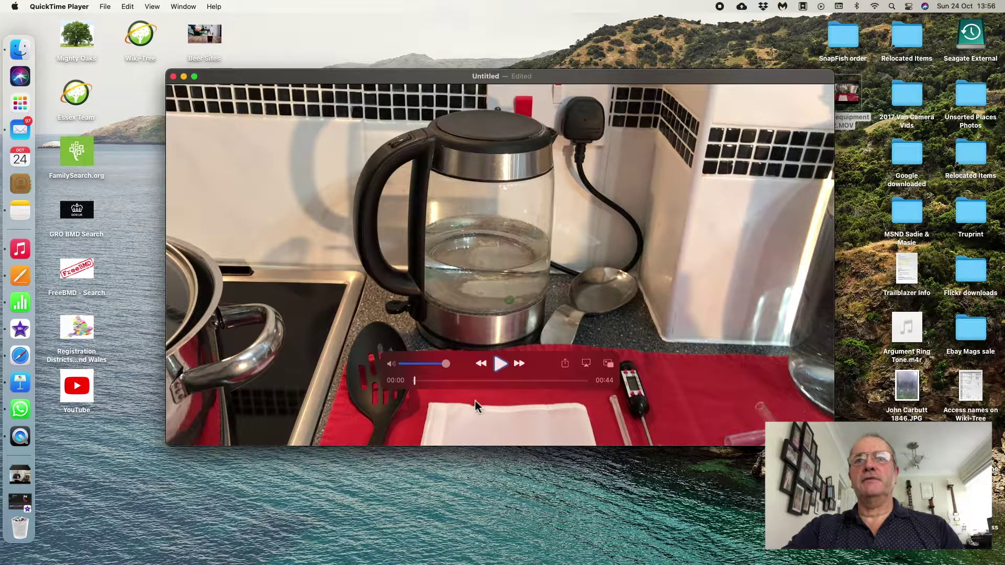
- Play the opening seconds of the trimmed clip and pause it to check the new beginning
click(410, 382)
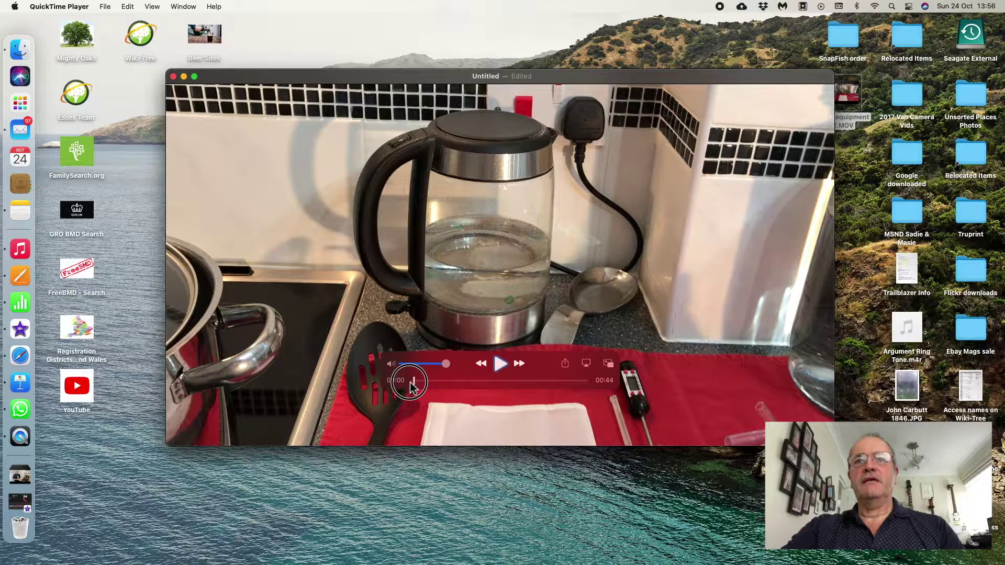
click(500, 365)
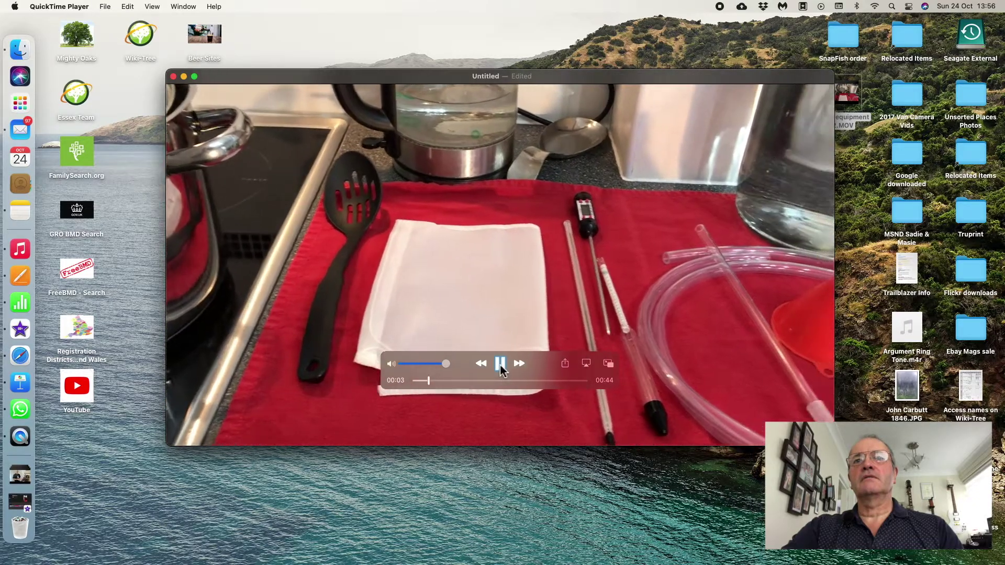
click(501, 368)
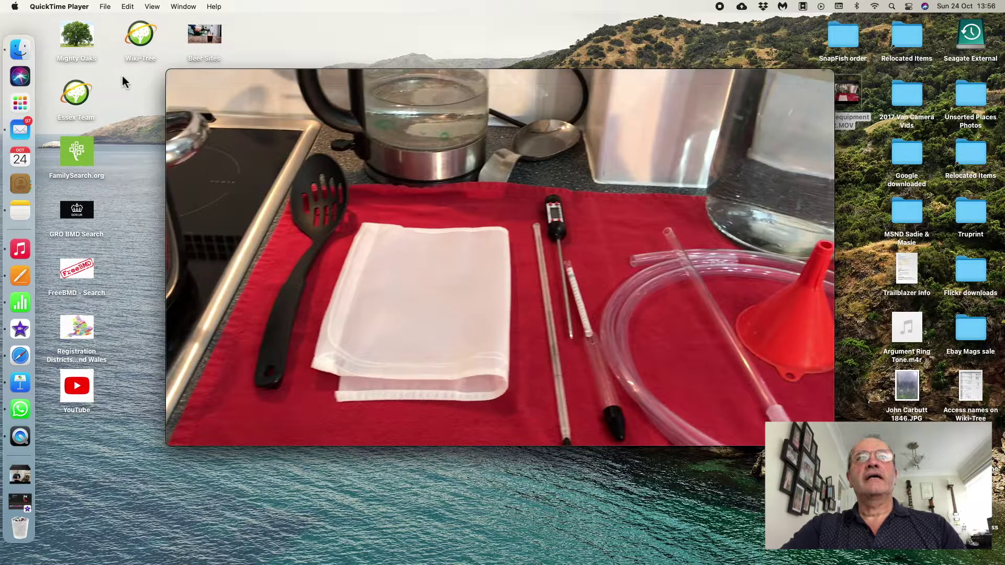
- Undo the trim and return playback to the start of the restored video
click(128, 7)
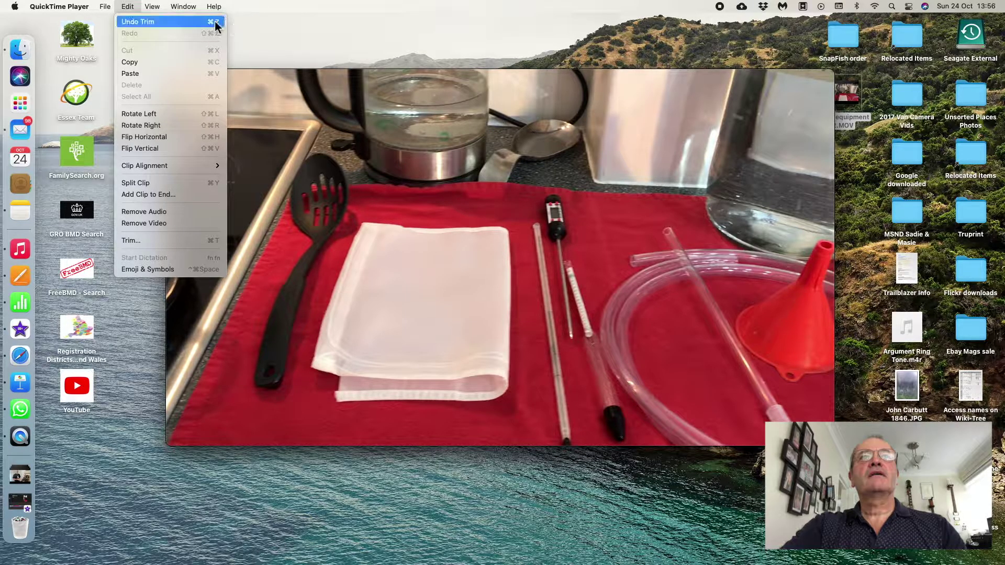
click(154, 22)
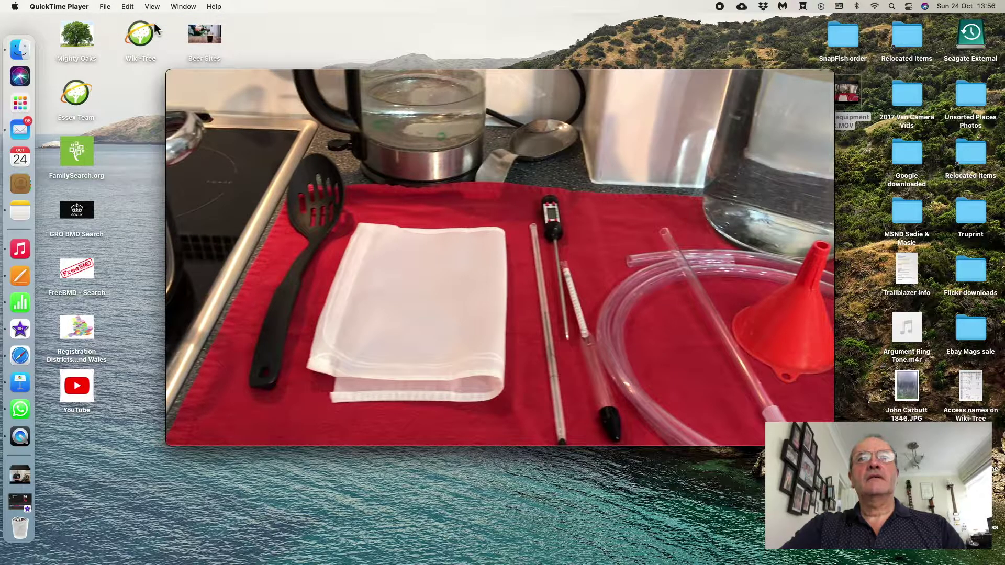
mouse_move(284, 111)
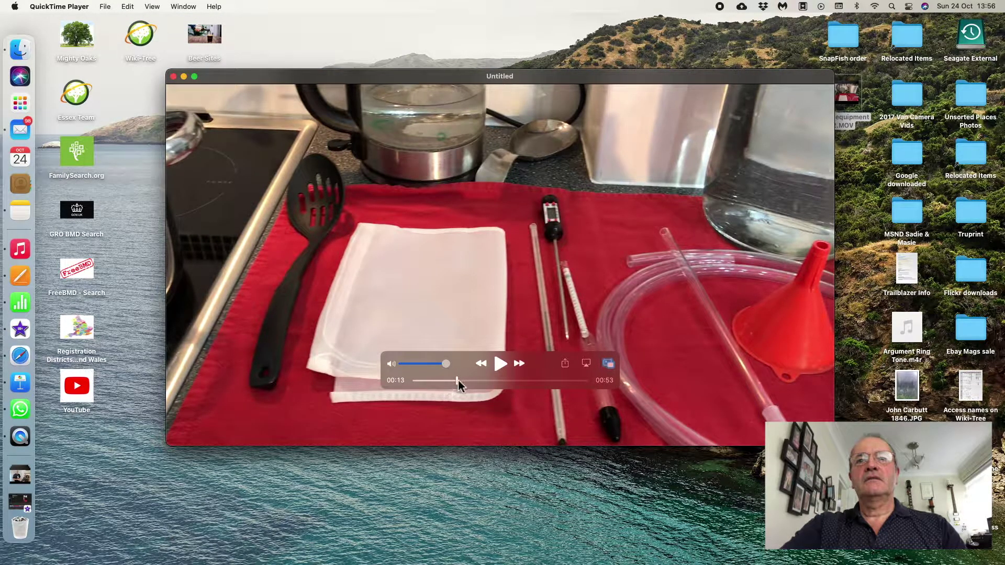
drag(458, 381, 414, 381)
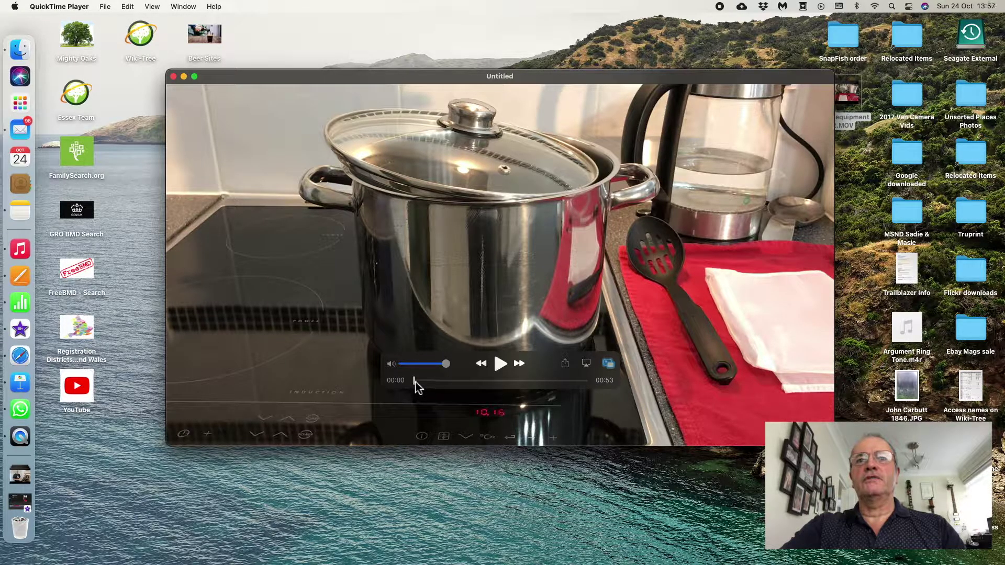
mouse_move(414, 381)
mouse_down()
mouse_move(471, 382)
mouse_move(410, 382)
mouse_up()
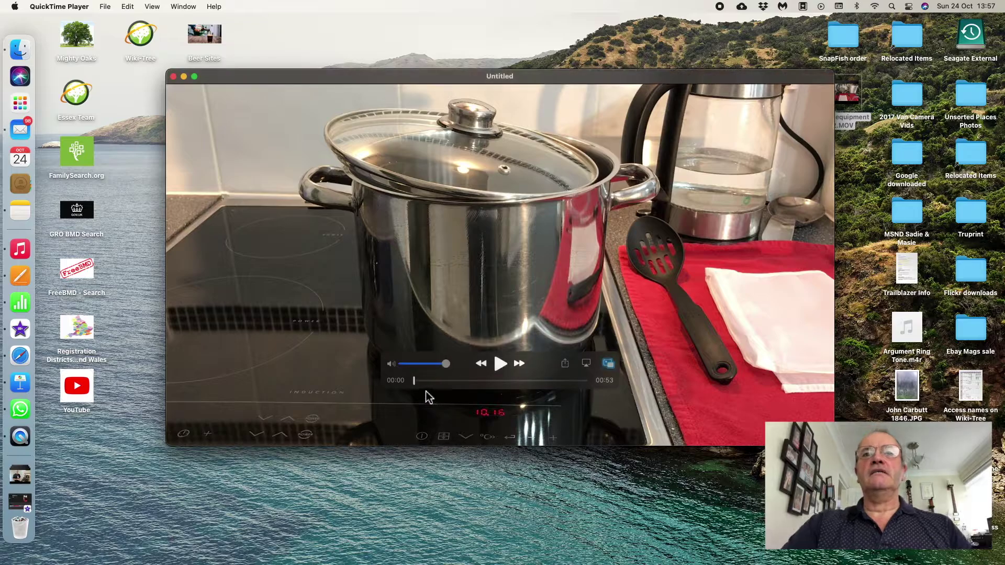
click(403, 278)
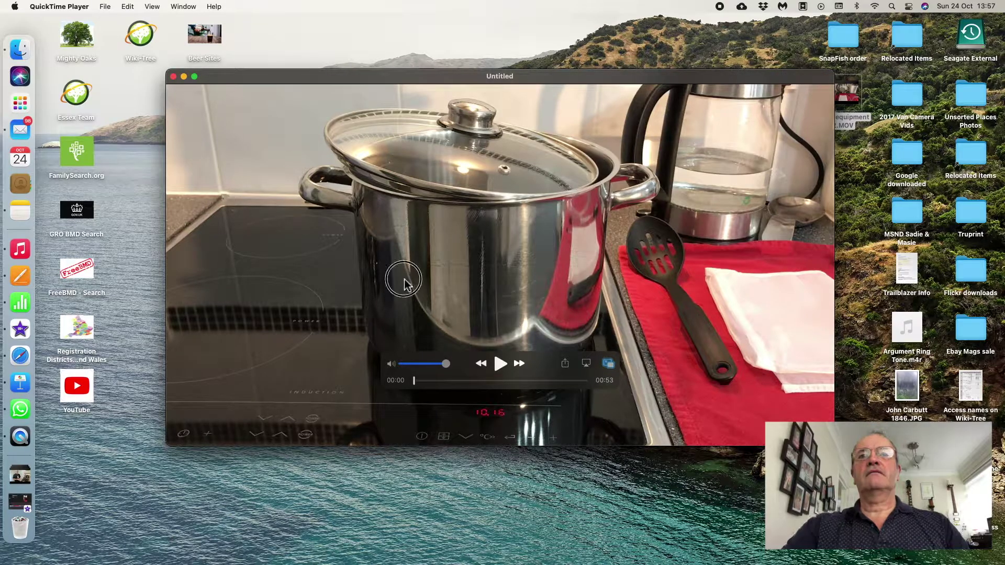
- Redo the trim so the clip starts at the glass kettle shot again
click(128, 9)
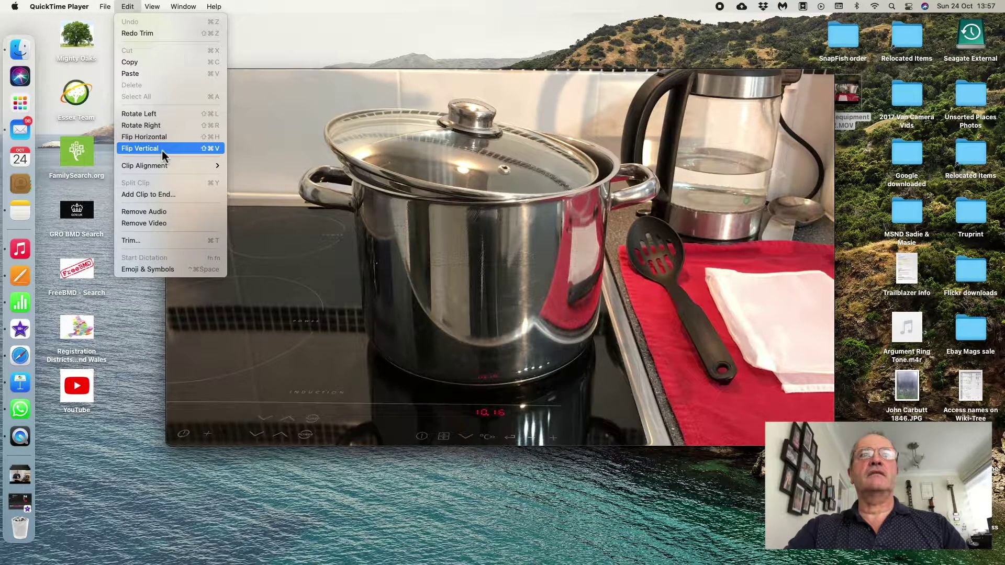
mouse_move(171, 173)
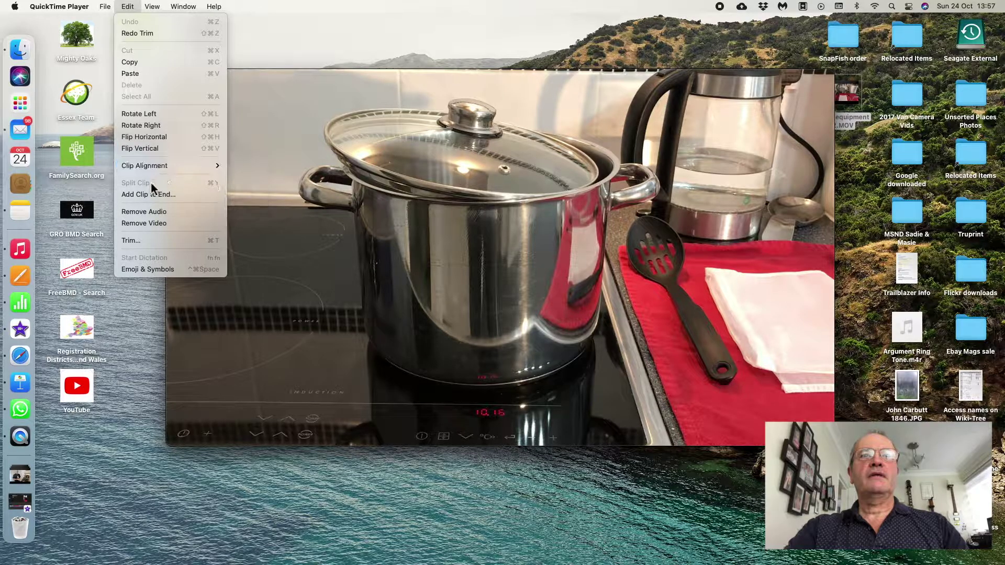
click(300, 152)
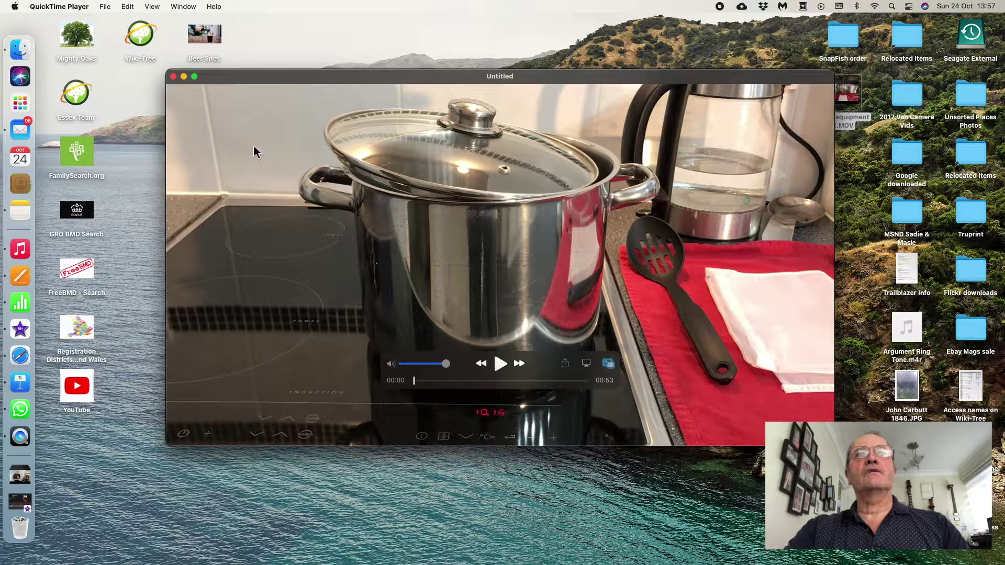
click(128, 6)
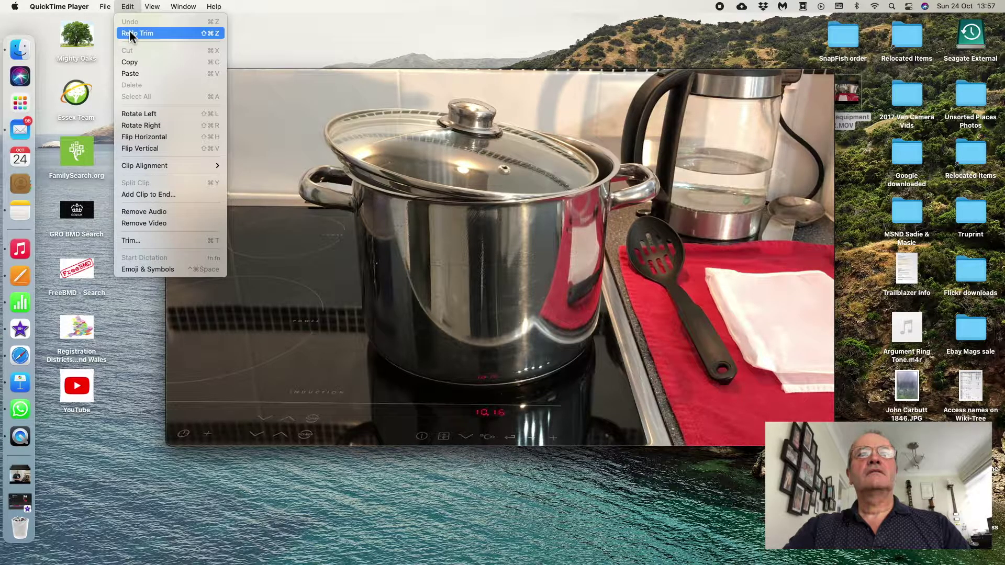
click(160, 34)
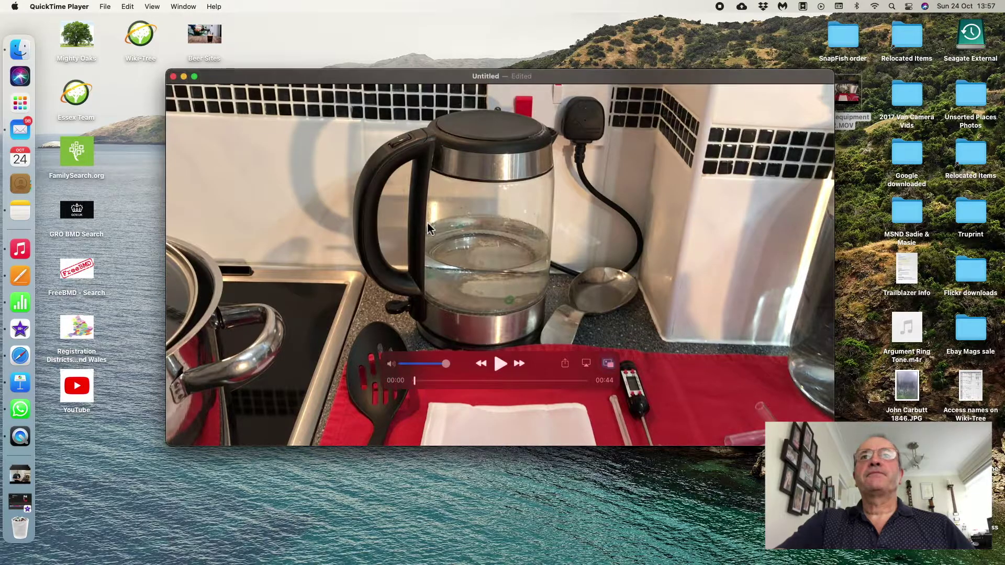
- Close the edited video and save it to the Desktop as Untitled
click(173, 77)
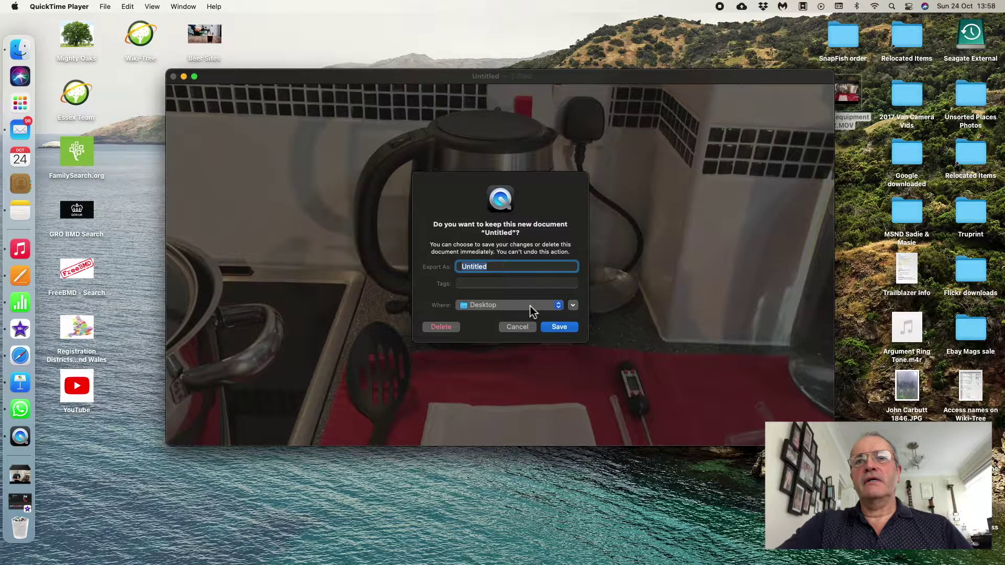
click(561, 309)
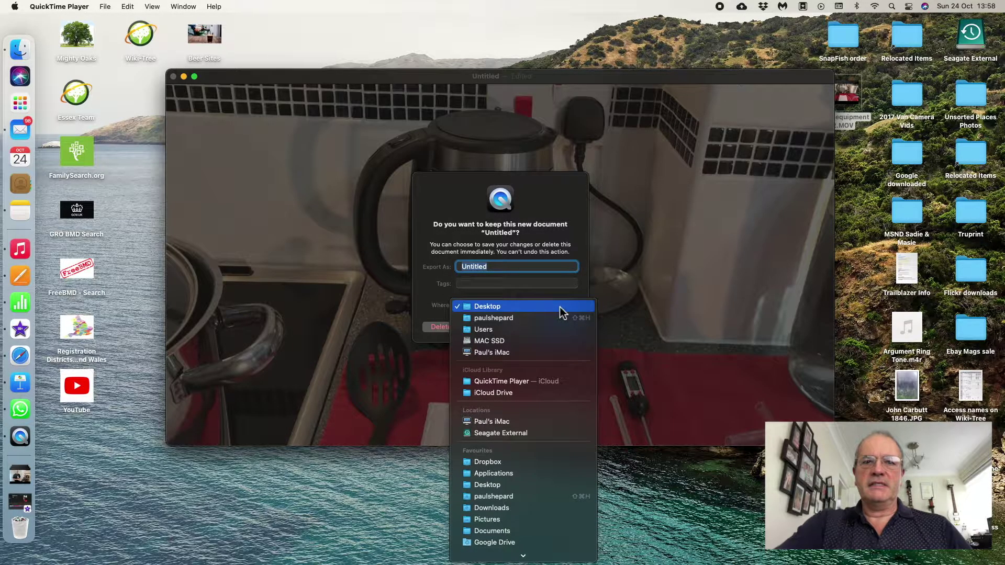
click(630, 275)
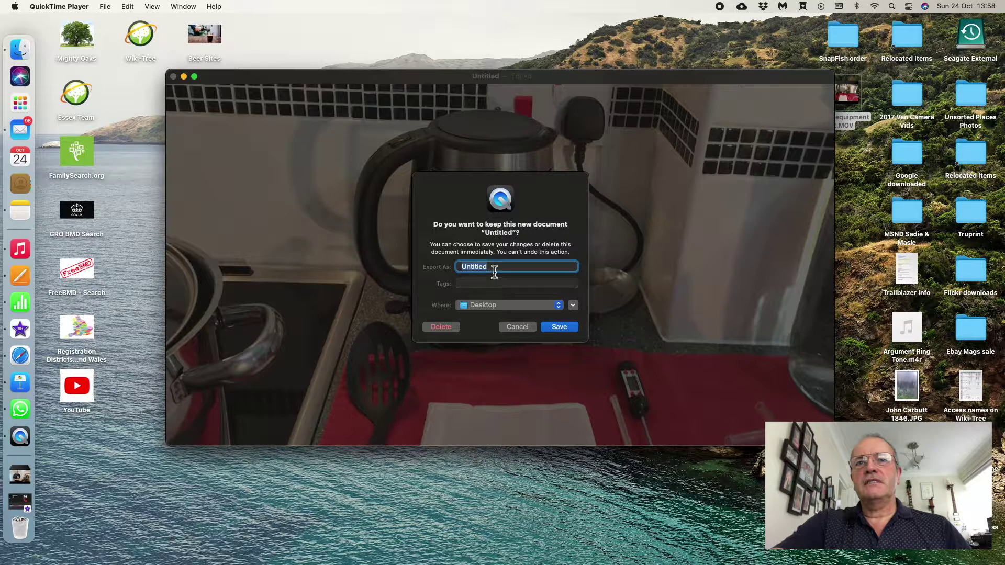
click(559, 326)
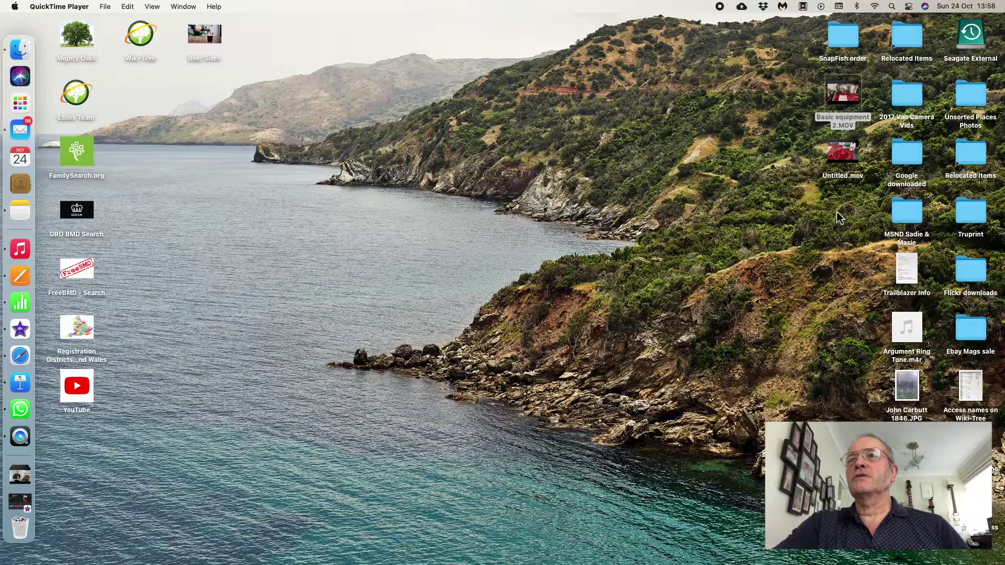
- Move Untitled.mov to an open area of the desktop and send it to the Bin
drag(853, 157, 576, 85)
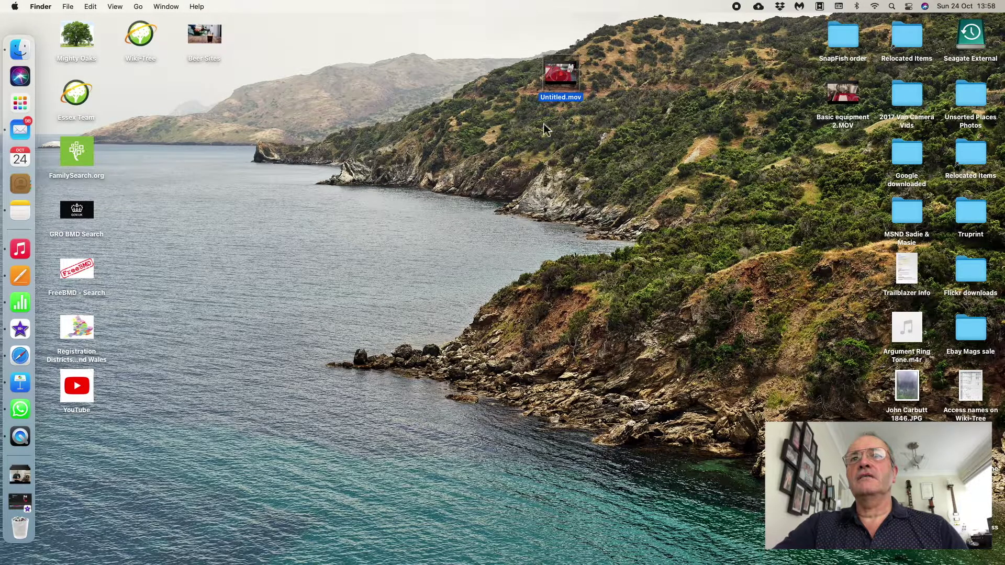
mouse_move(576, 85)
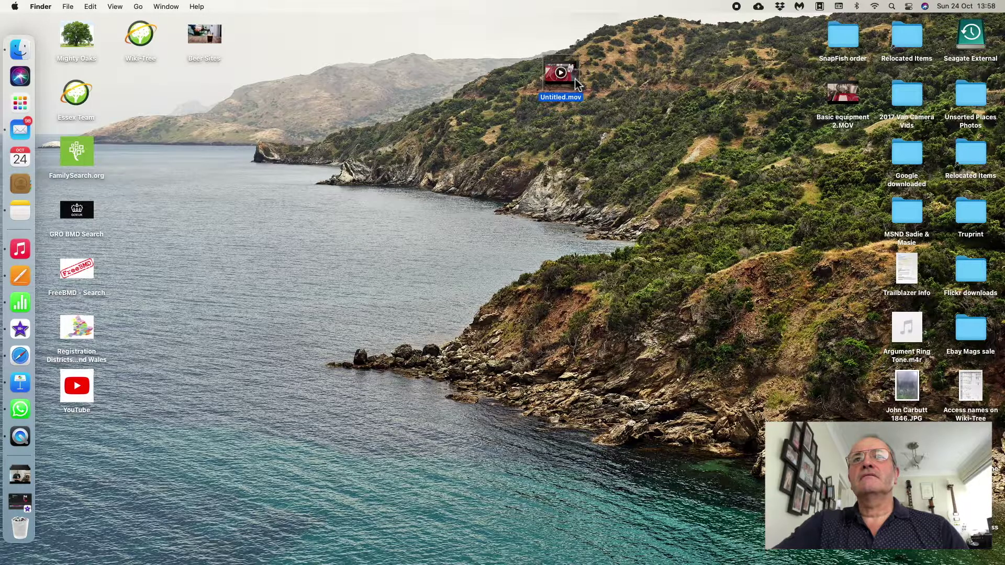
right_click(575, 81)
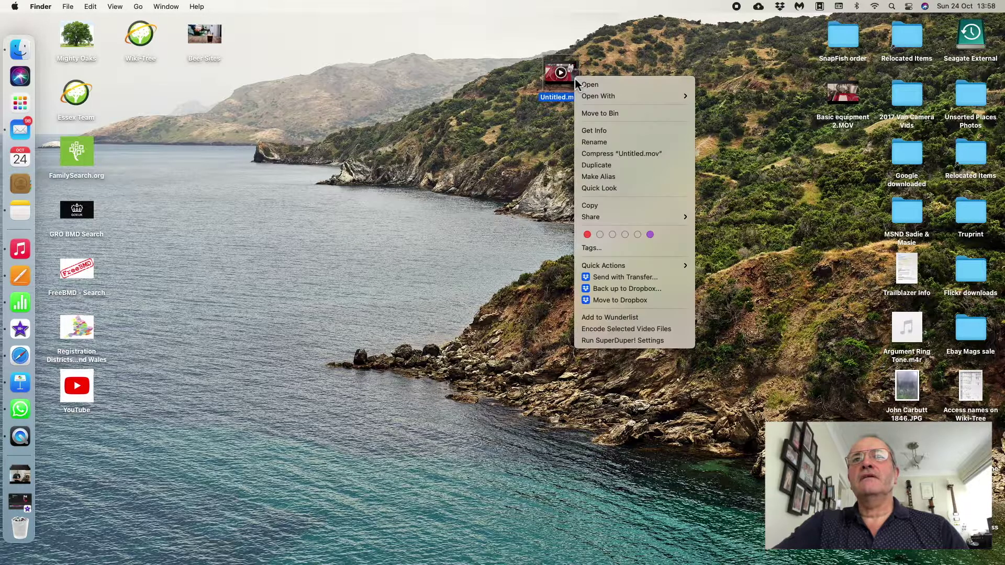
click(601, 114)
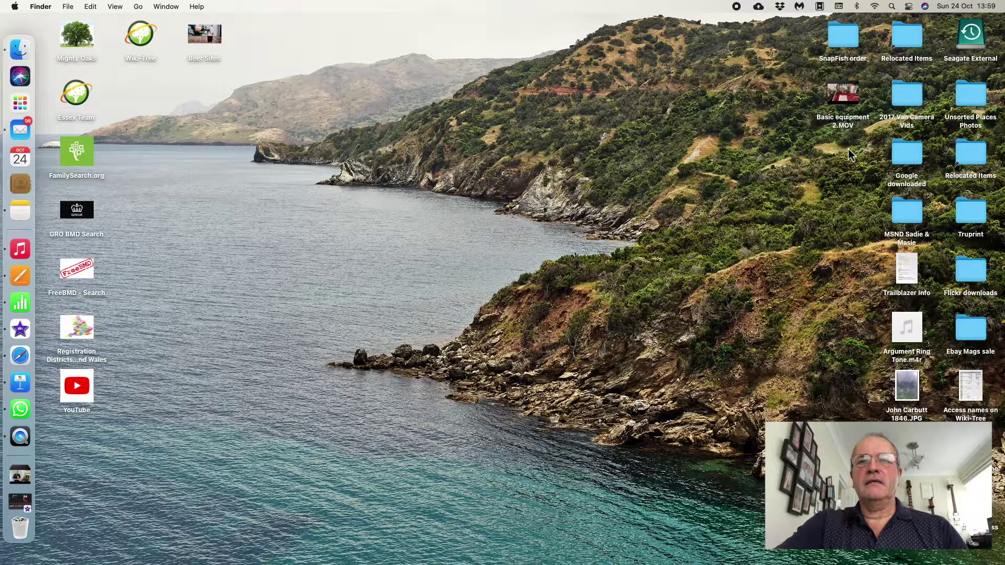
- Open the original Basic equipment 2.MOV with QuickTime Player and move its window fully into view
mouse_move(834, 92)
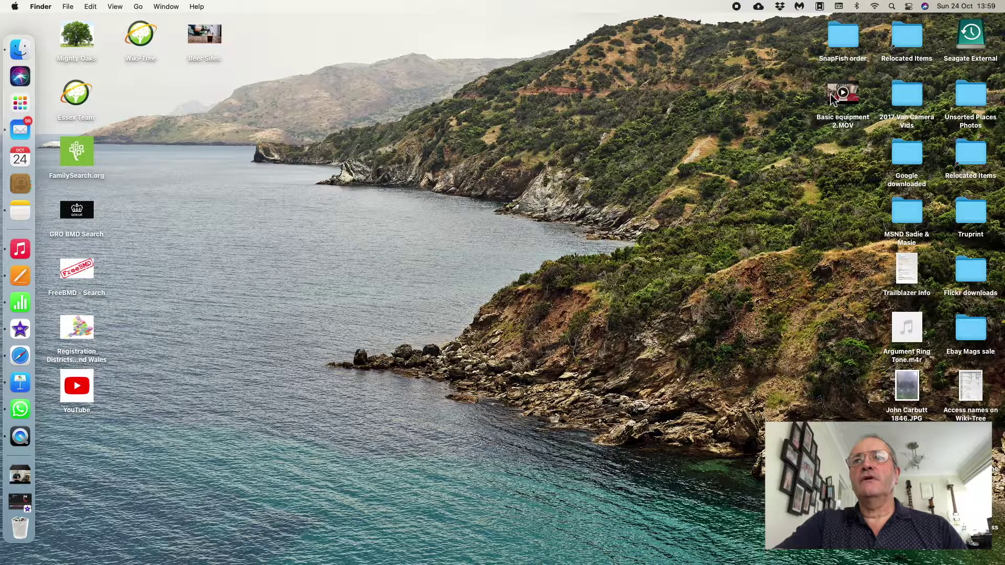
right_click(834, 92)
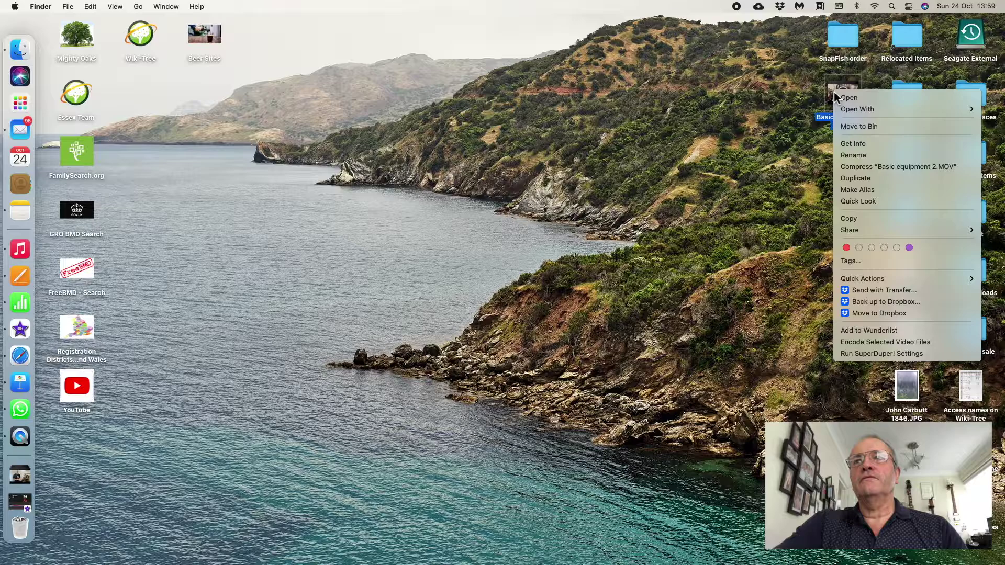
mouse_move(848, 109)
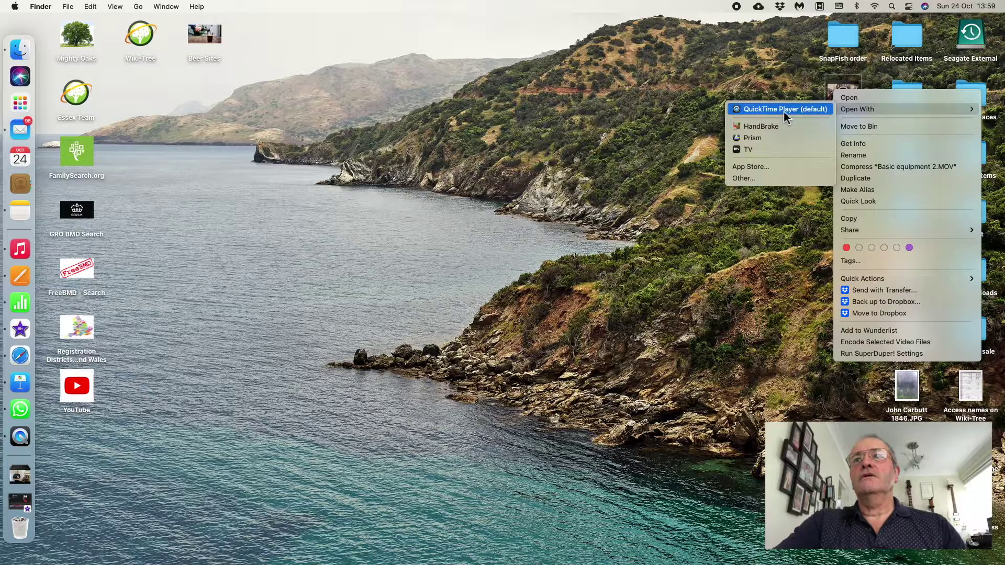
click(764, 110)
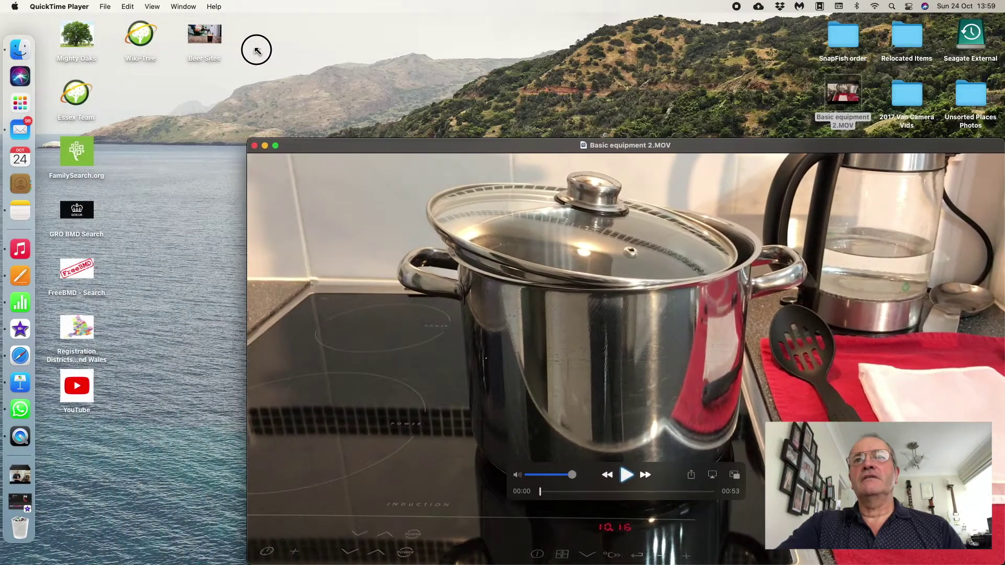
drag(460, 164, 318, 68)
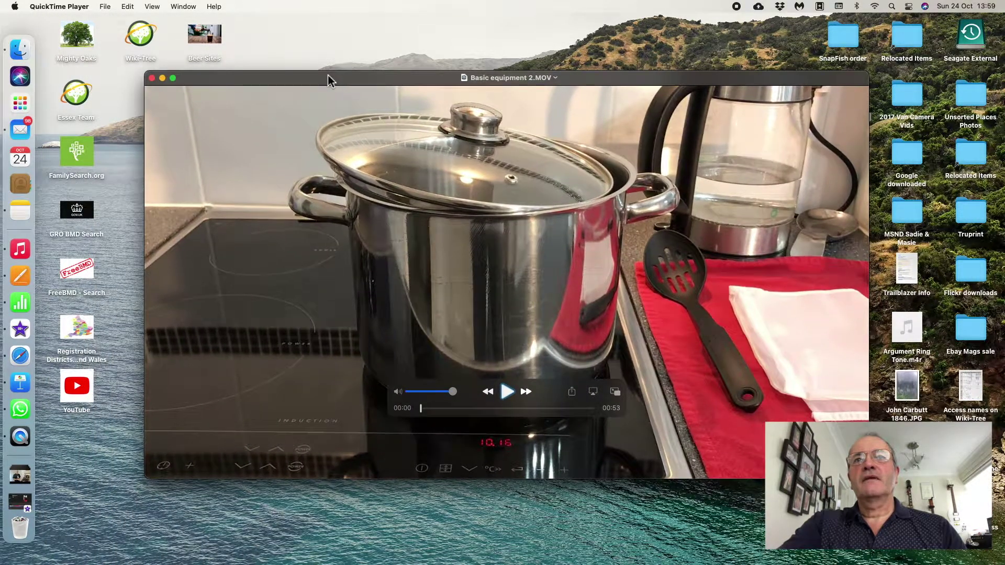